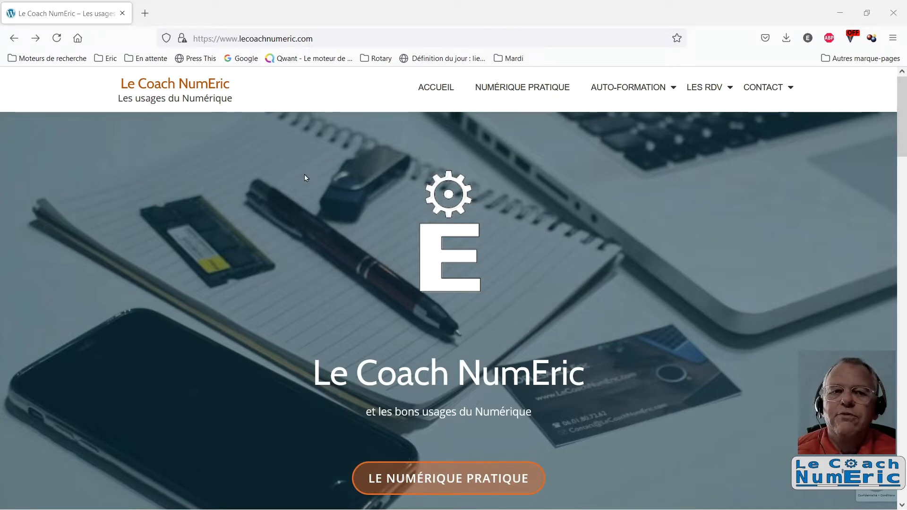
Open the Supports section of the Les RDV pages and go into the Paint_net folder inside Supports pour tutos
click(338, 38)
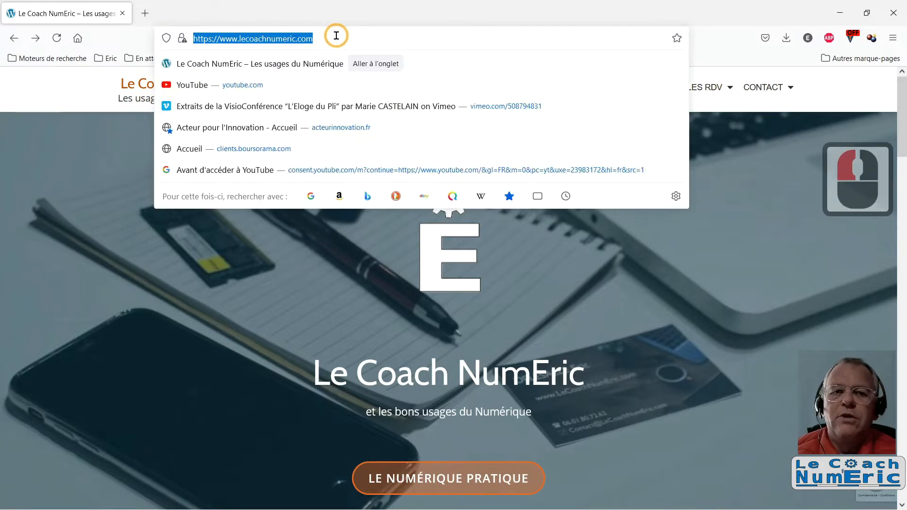
click(713, 275)
mouse_move(701, 87)
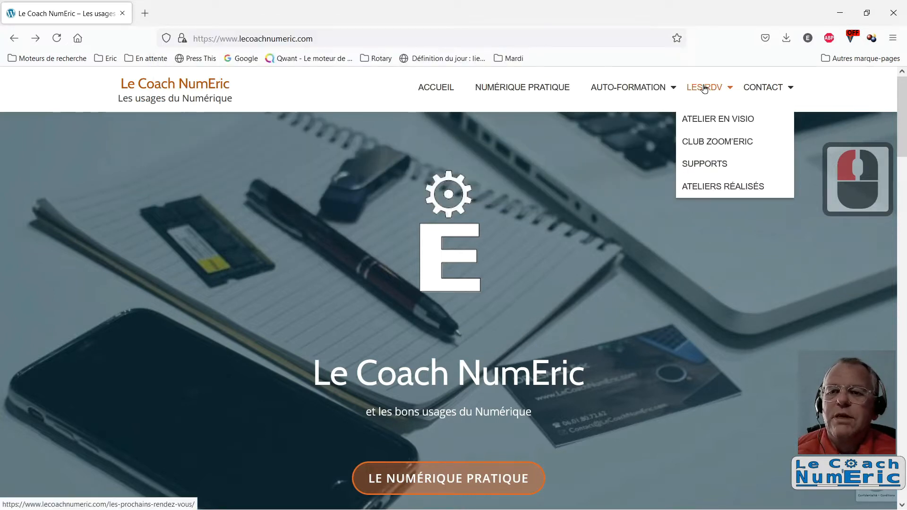
click(701, 165)
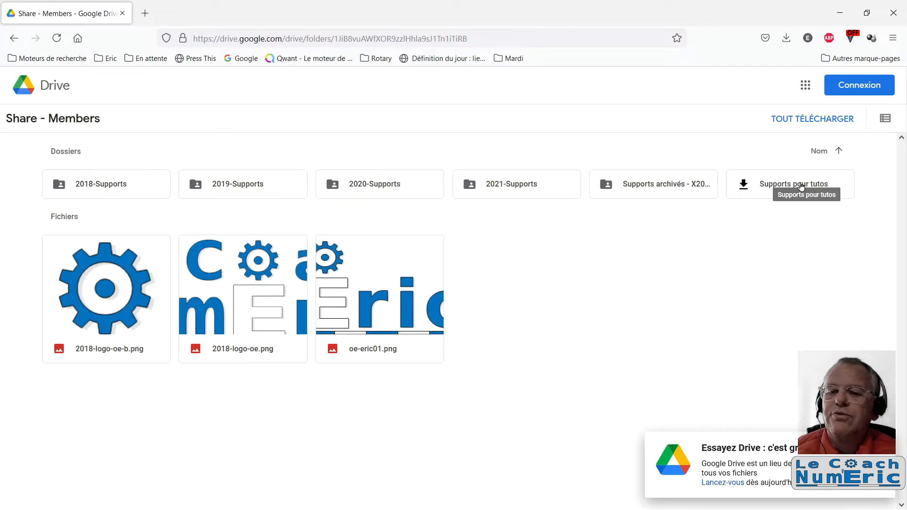
click(801, 186)
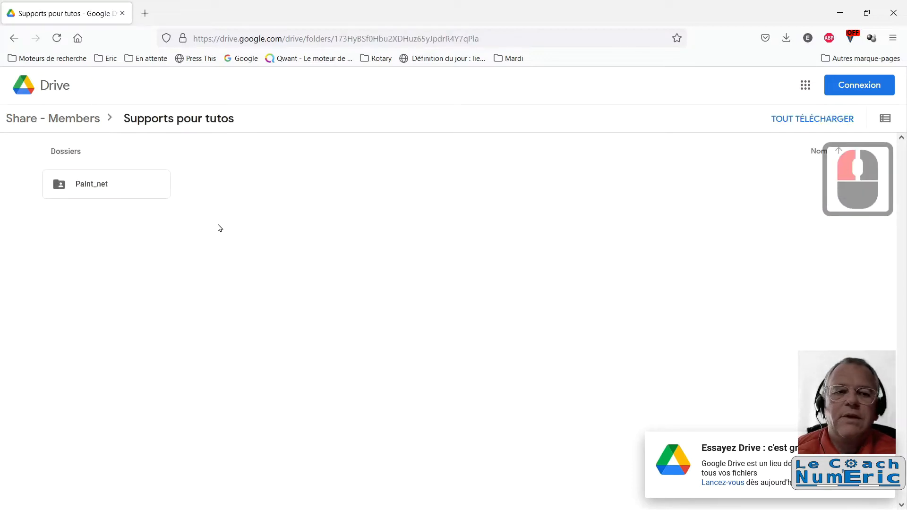
click(99, 186)
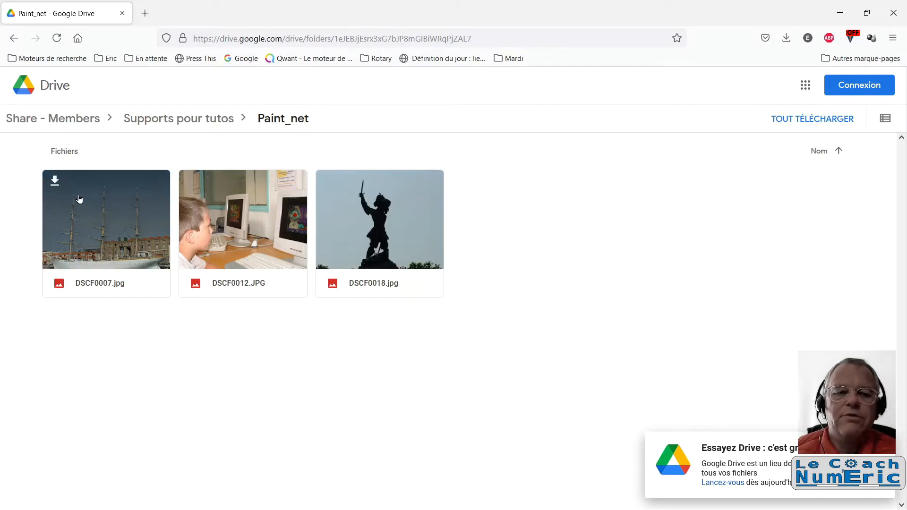
Download DSCF0007.jpg and DSCF0012.JPG from the Paint_net folder, saving both files to disk
click(55, 181)
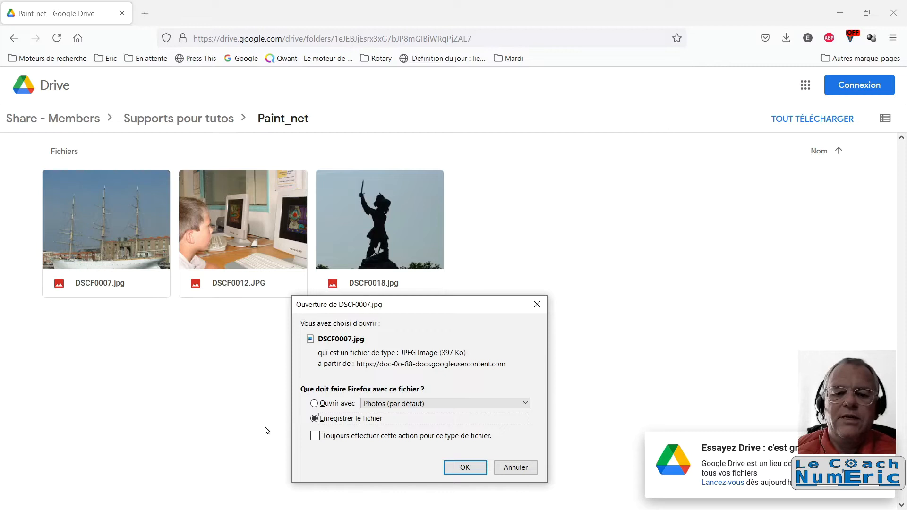
click(465, 467)
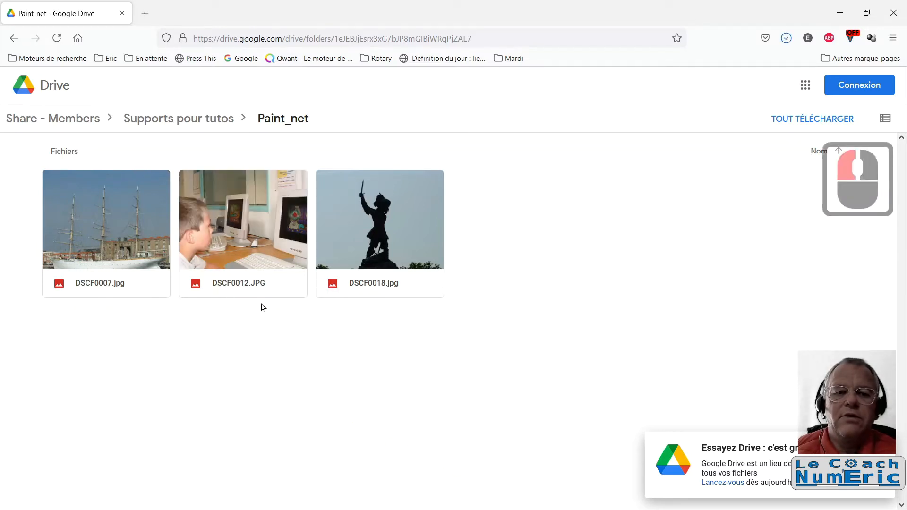
mouse_move(227, 250)
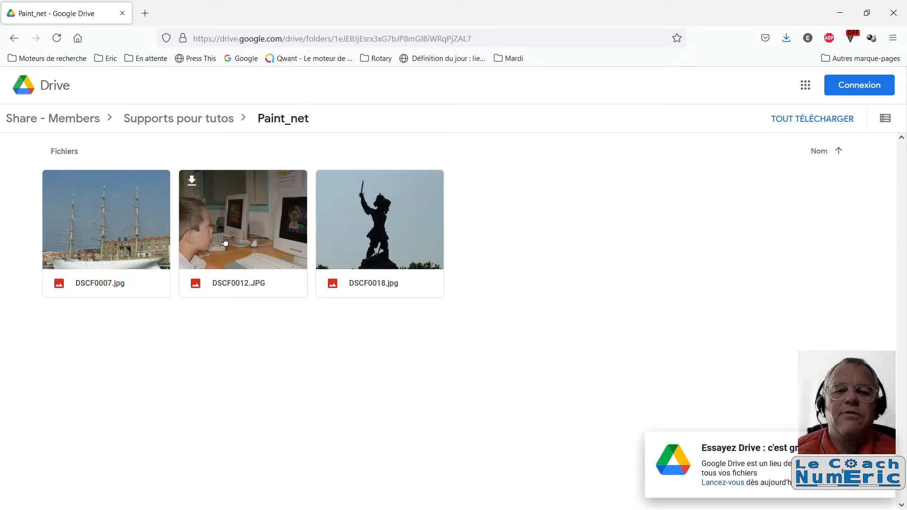
click(192, 181)
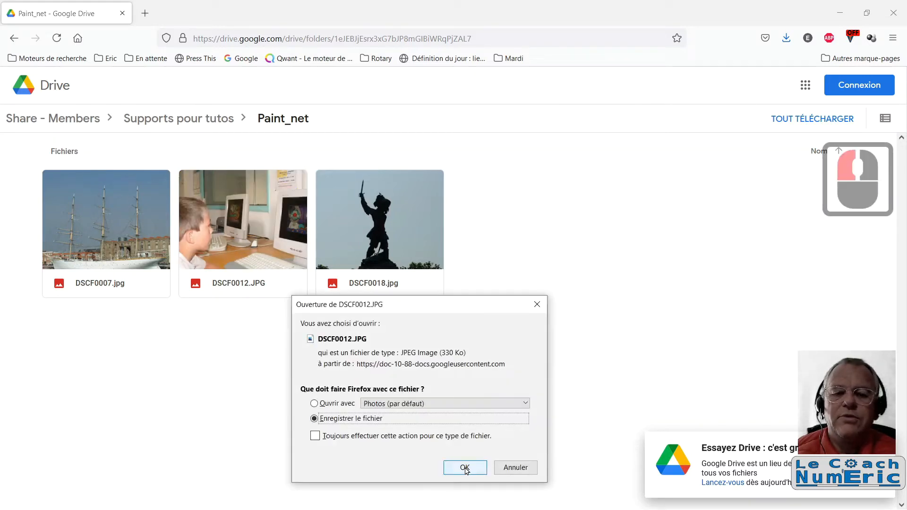
click(465, 467)
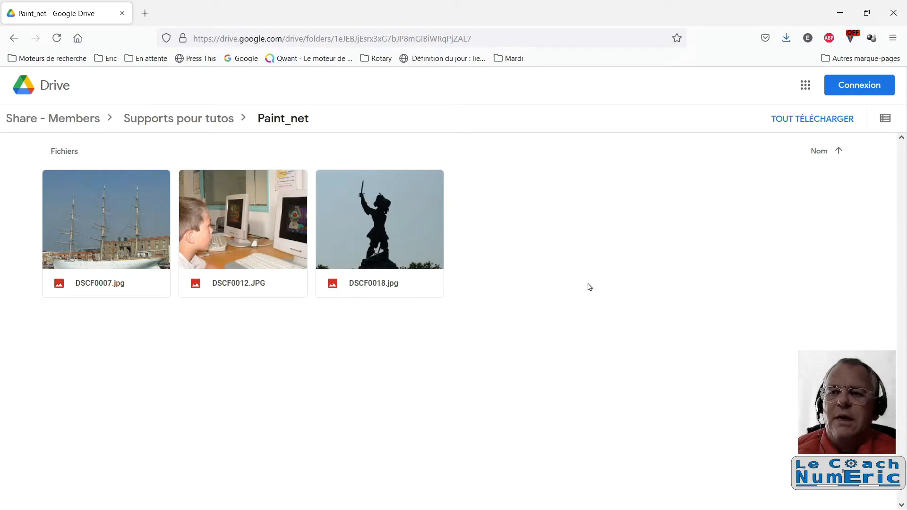
Show the downloaded DSCF0012 image in its folder and open it with paint.net
click(787, 39)
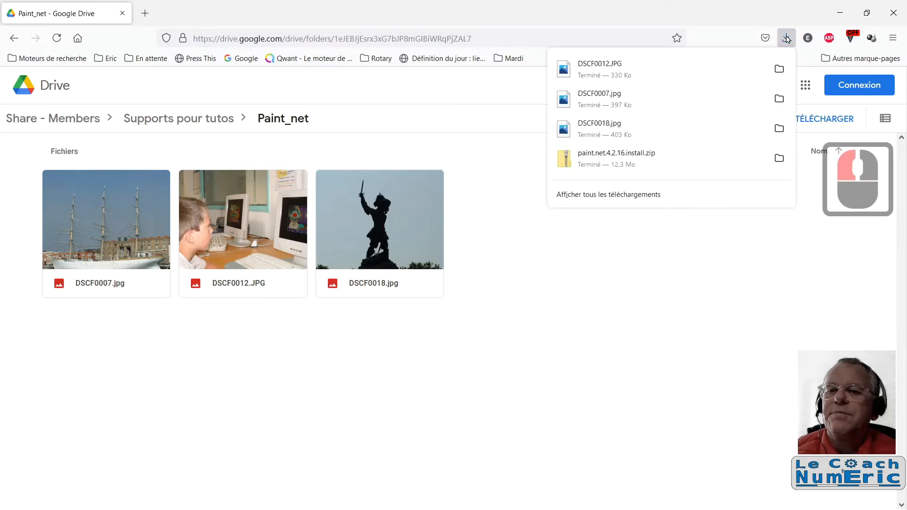
click(779, 69)
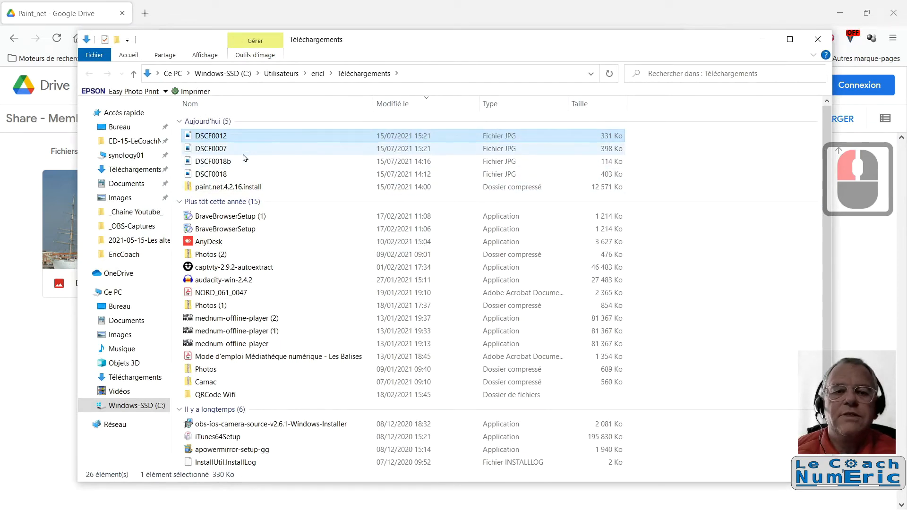
right_click(220, 136)
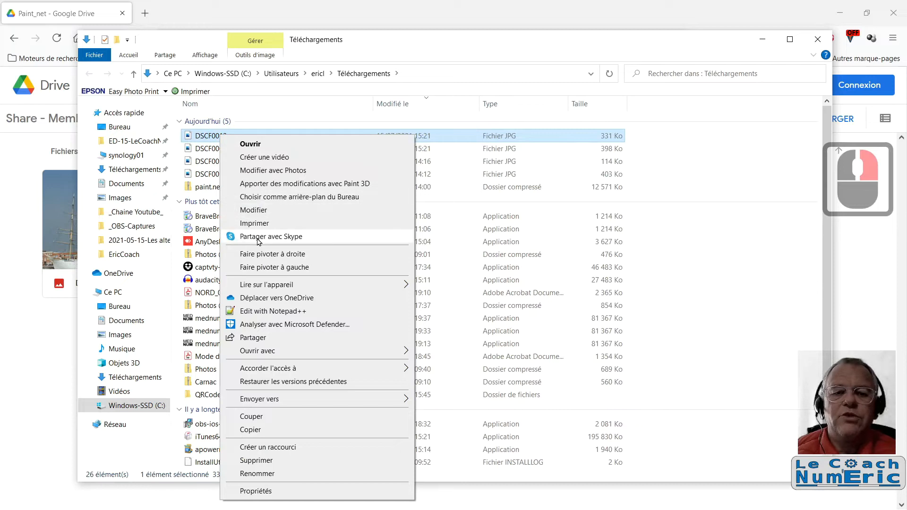
mouse_move(305, 353)
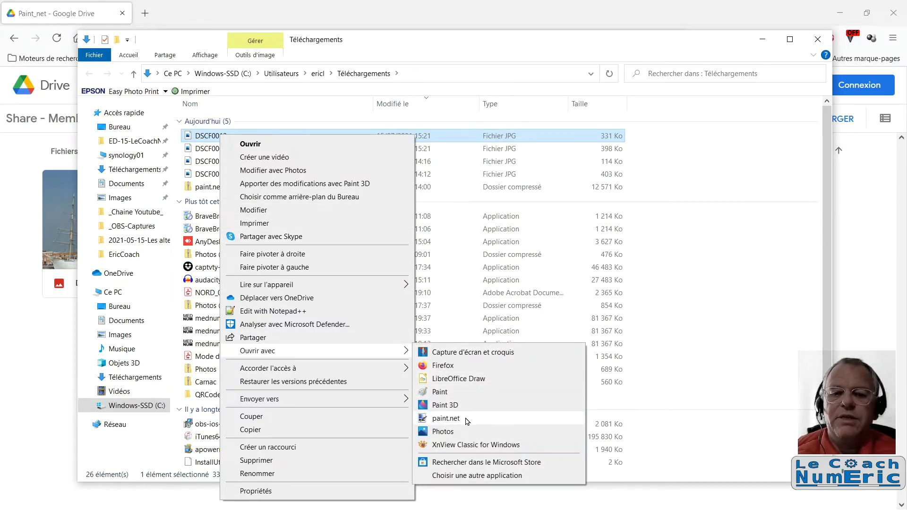
click(446, 418)
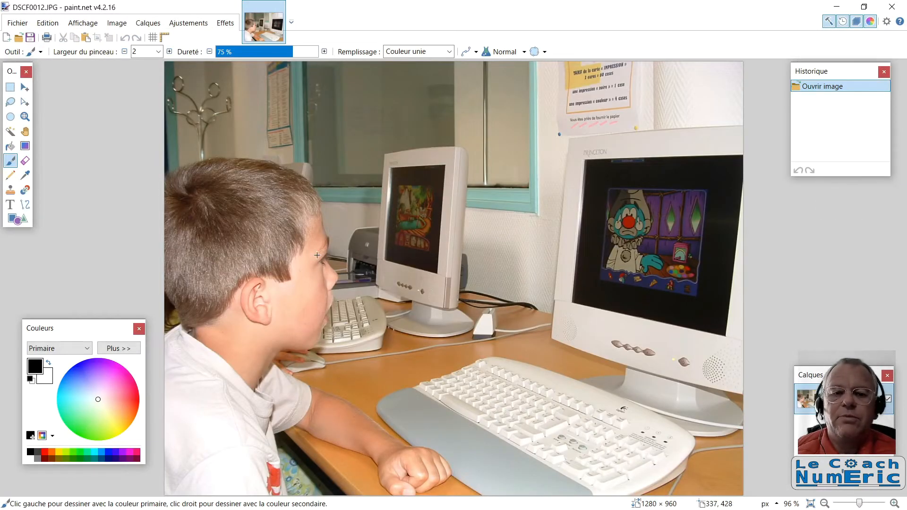
Return to the Téléchargements folder and open DSCF0007 with paint.net as well
click(837, 8)
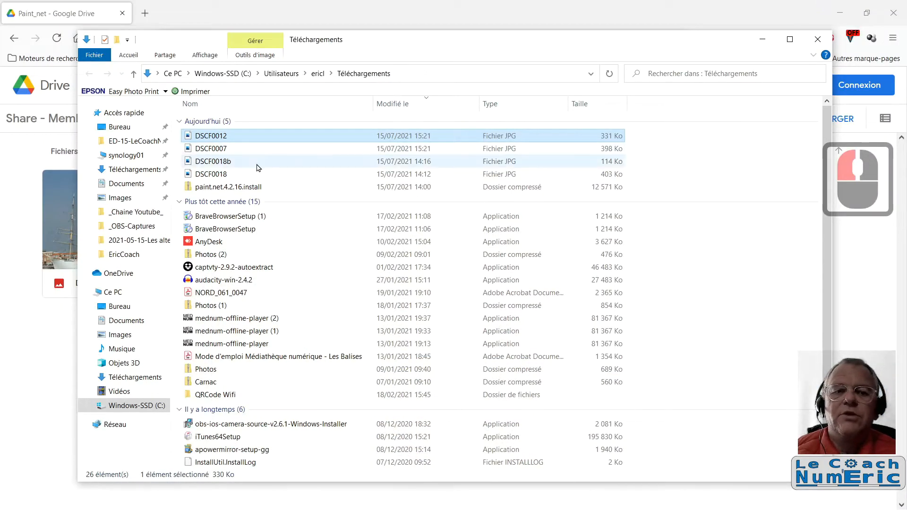
click(229, 148)
right_click(231, 149)
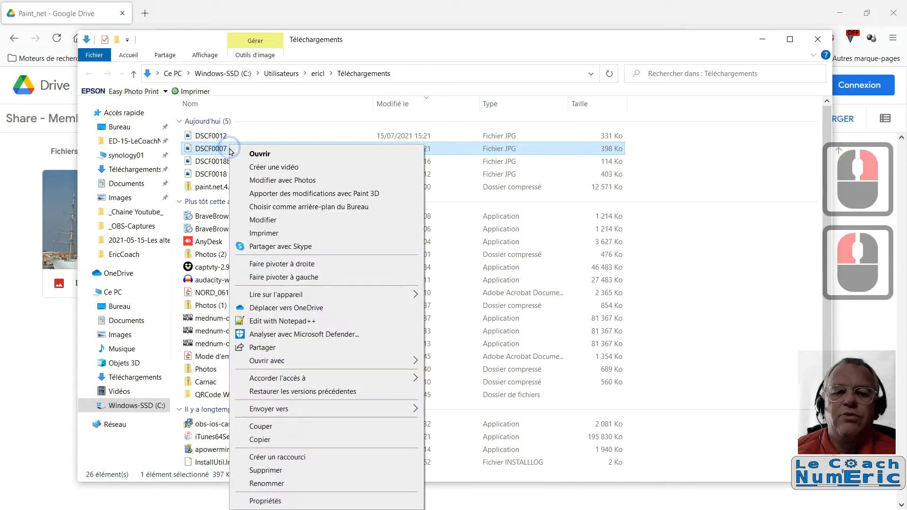
mouse_move(267, 361)
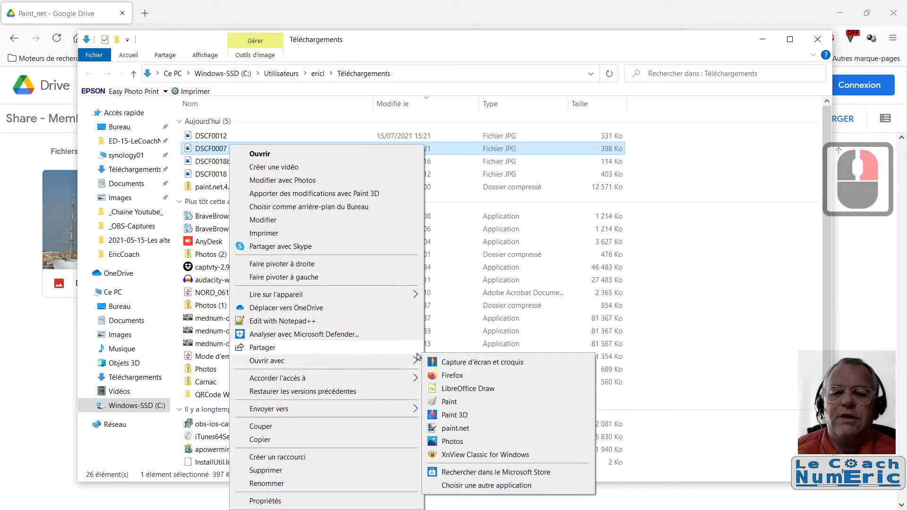
click(469, 432)
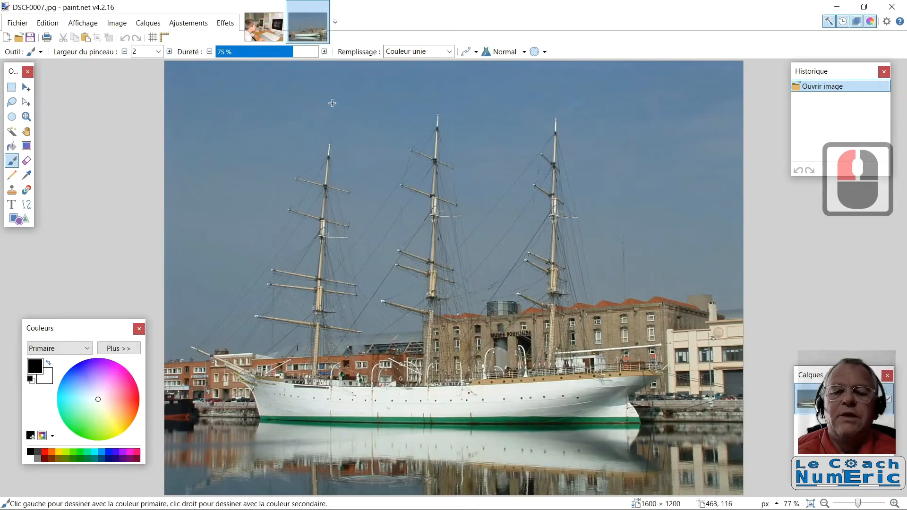
Switch back and forth between the two open images, ending on the ship photo DSCF0007.jpg
click(259, 25)
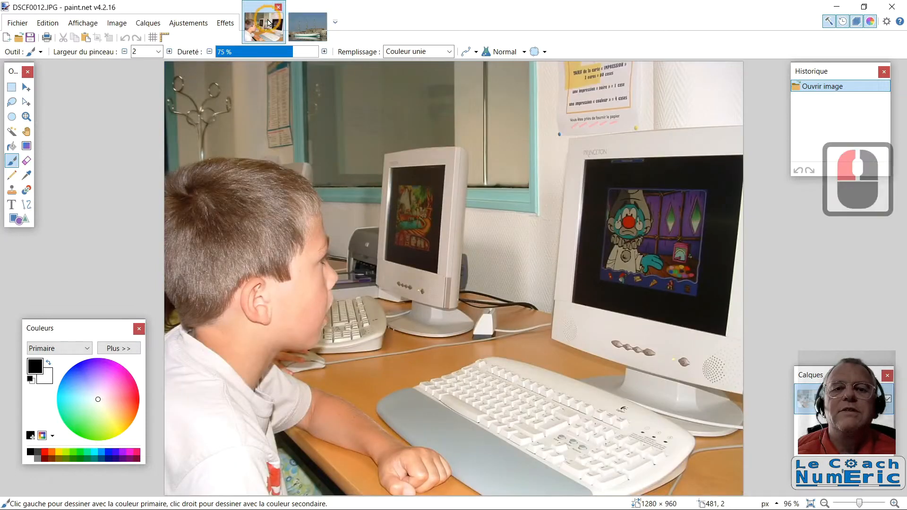
click(309, 20)
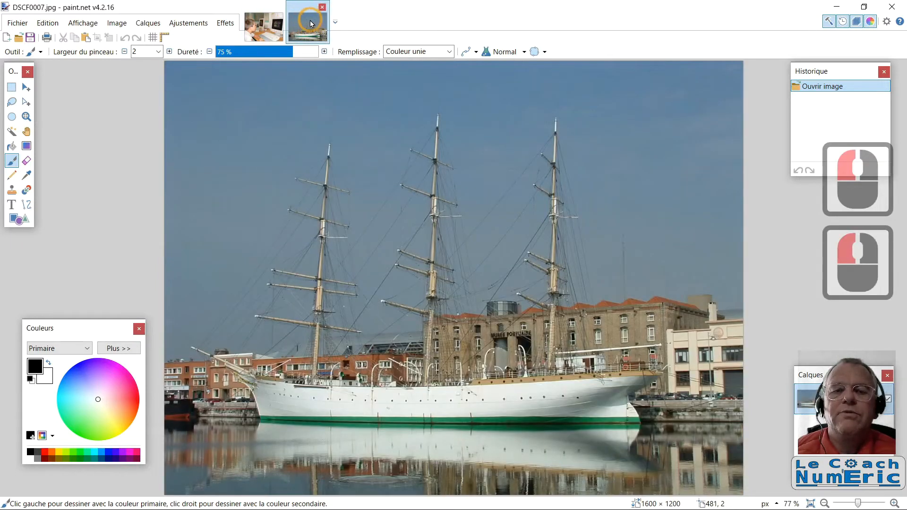
click(270, 25)
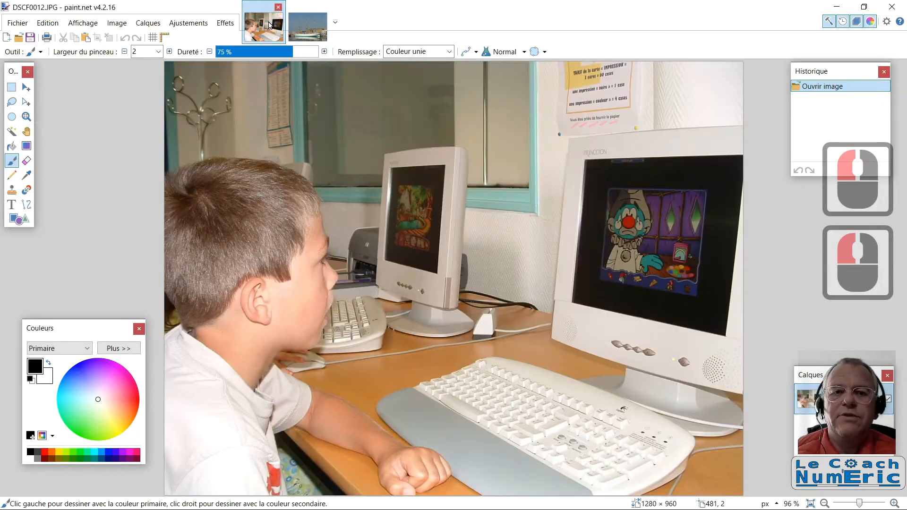
click(302, 26)
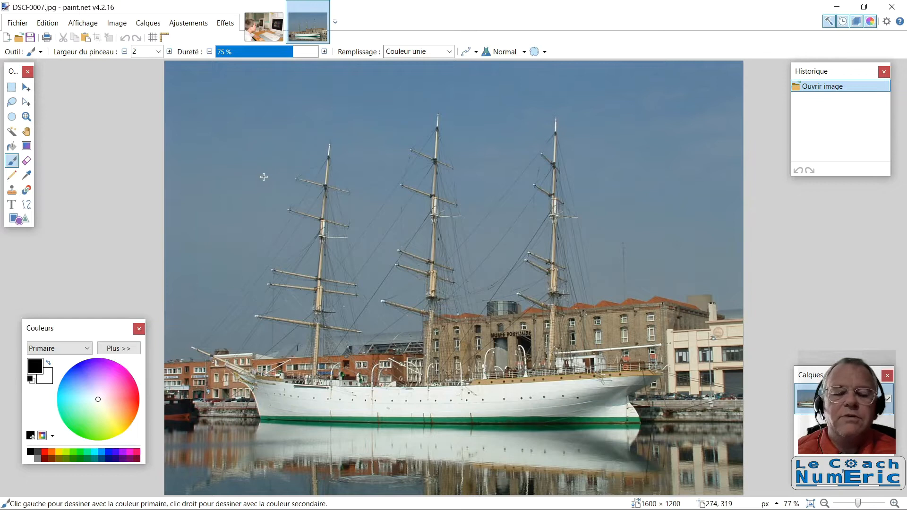
Select the sky of the ship photo with the Magic Wand at 30% tolerance and erase it
click(12, 132)
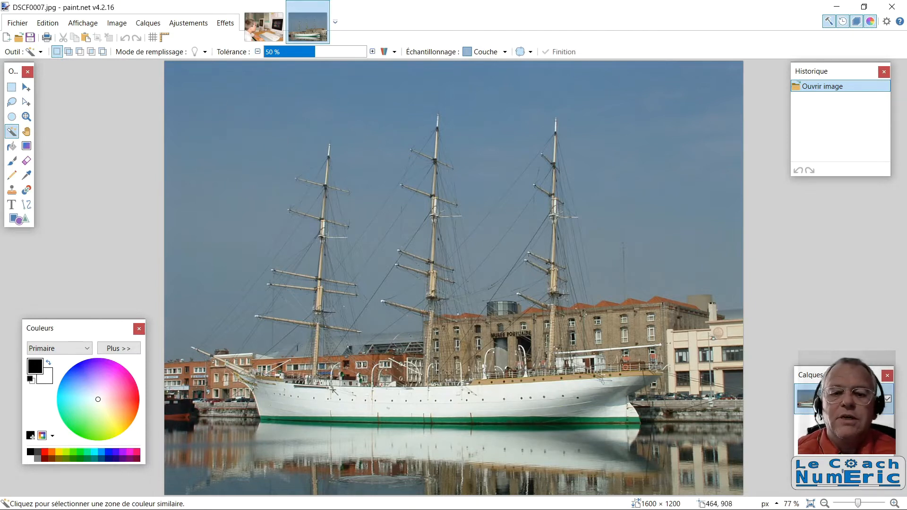
click(354, 406)
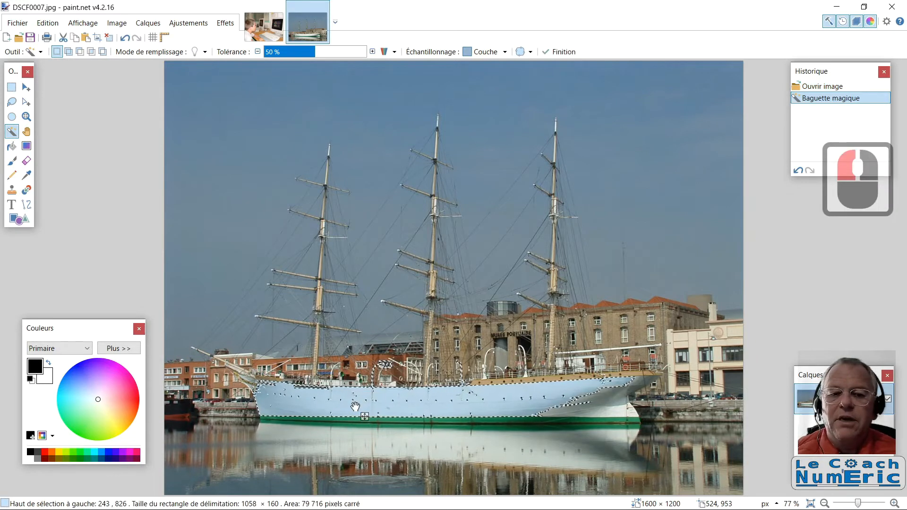
click(194, 106)
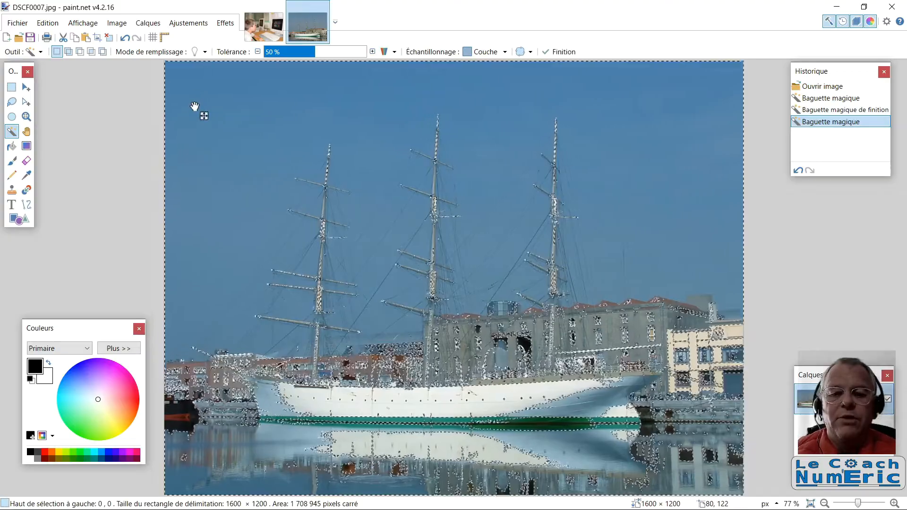
click(299, 55)
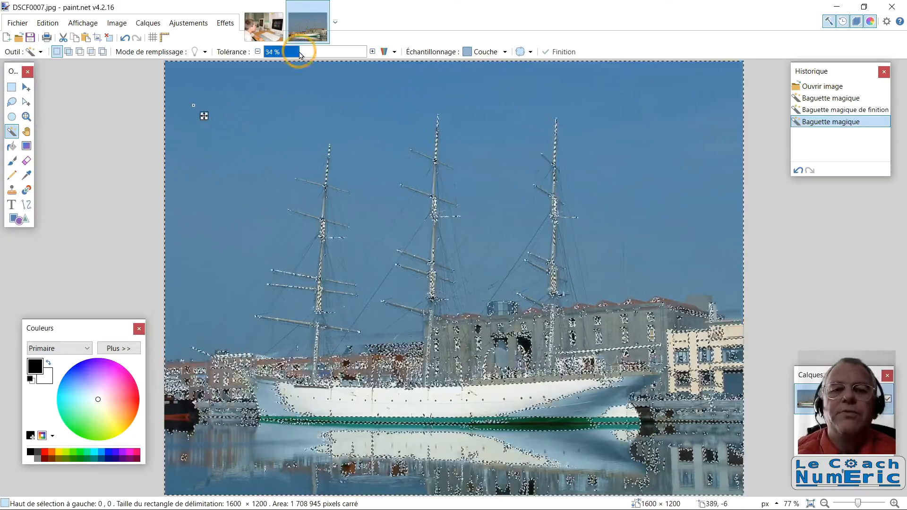
drag(299, 55, 295, 55)
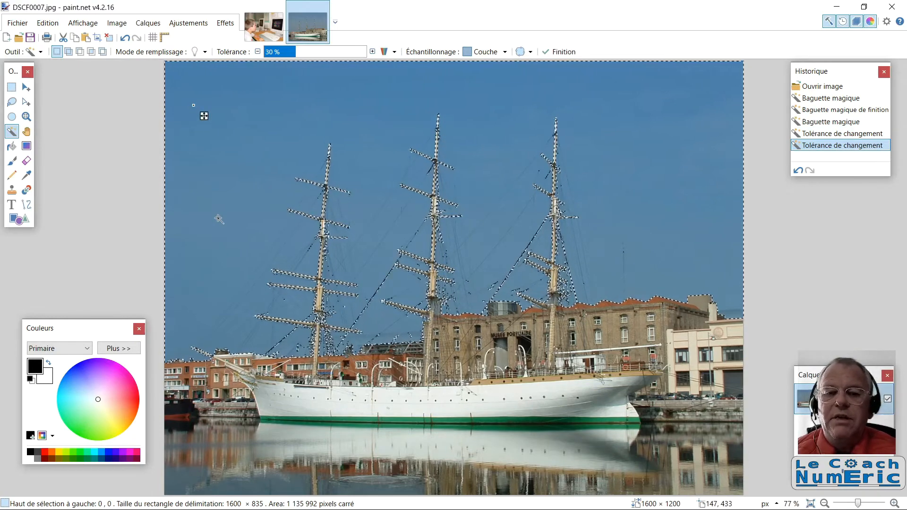
key(Delete)
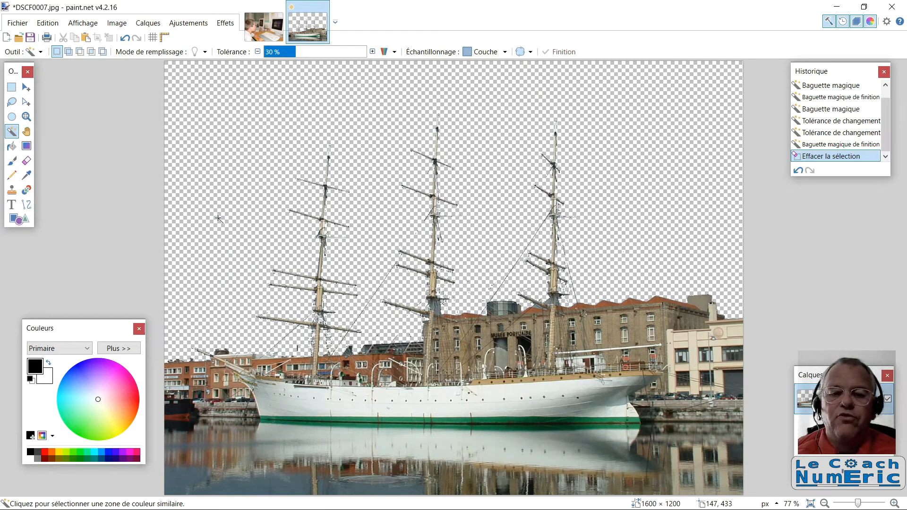
Select the small leftover patch beside the lower middle mast with the Magic Wand at 22% tolerance and erase it
click(438, 309)
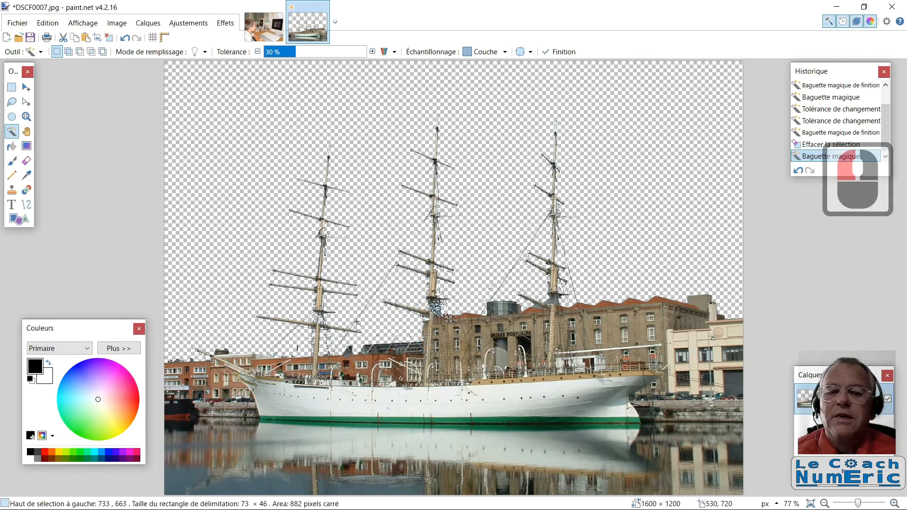
drag(294, 53, 287, 55)
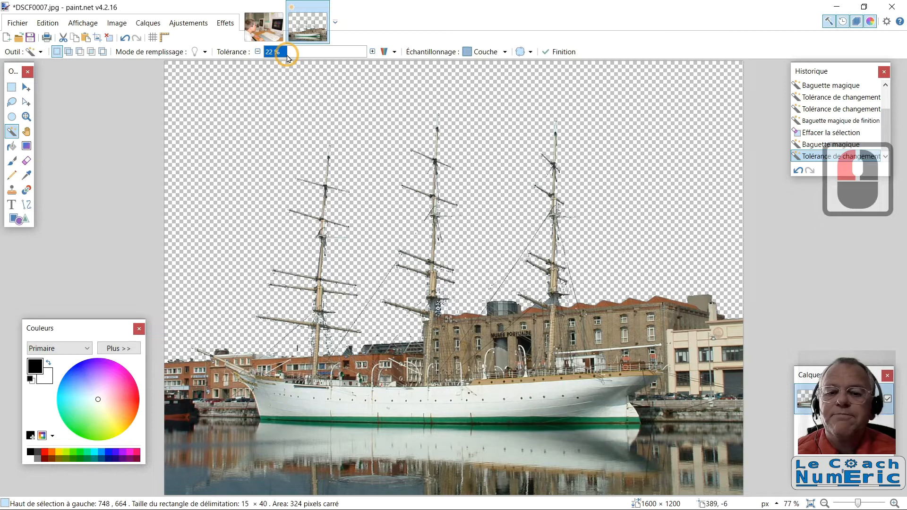
key(Delete)
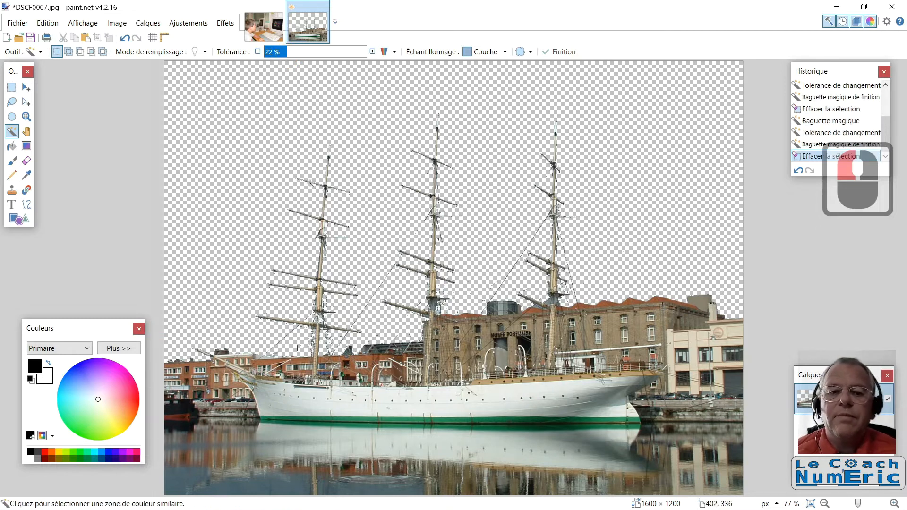
Select the whole DSCF0012 photo and copy it
click(267, 29)
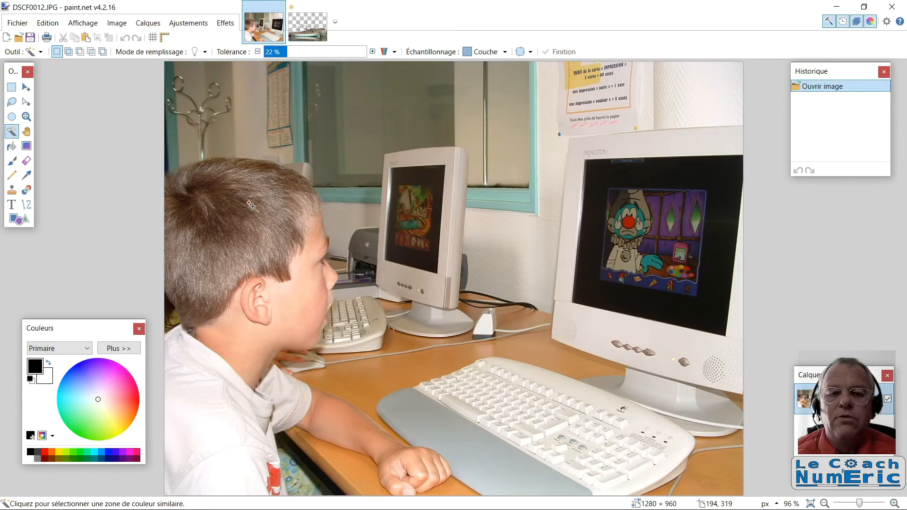
key(ctrl+a)
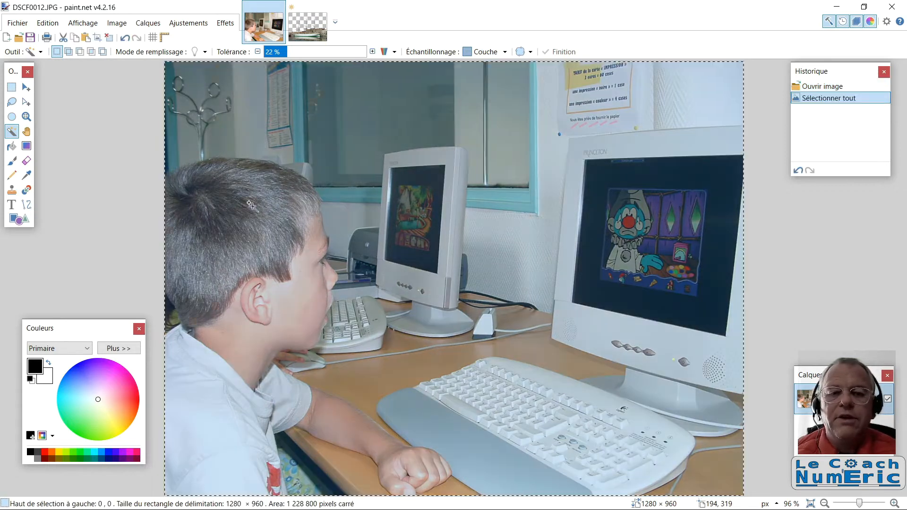
click(48, 25)
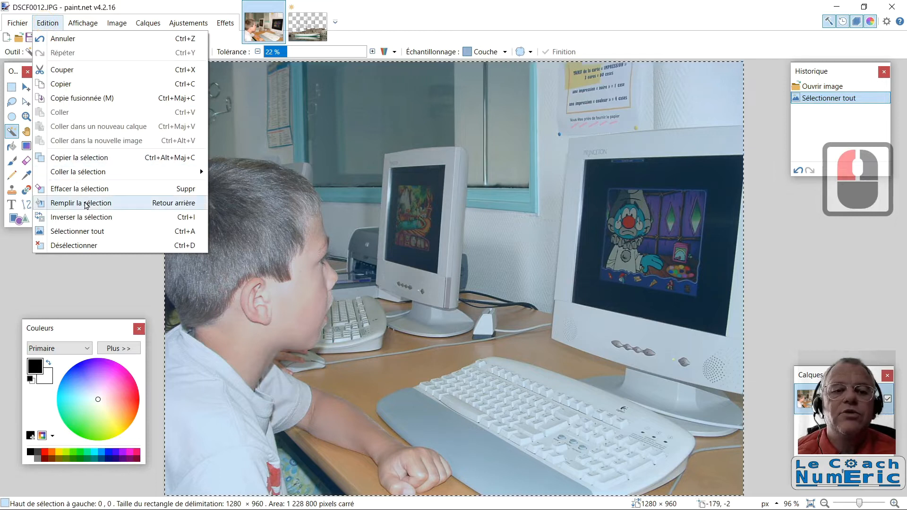
click(192, 232)
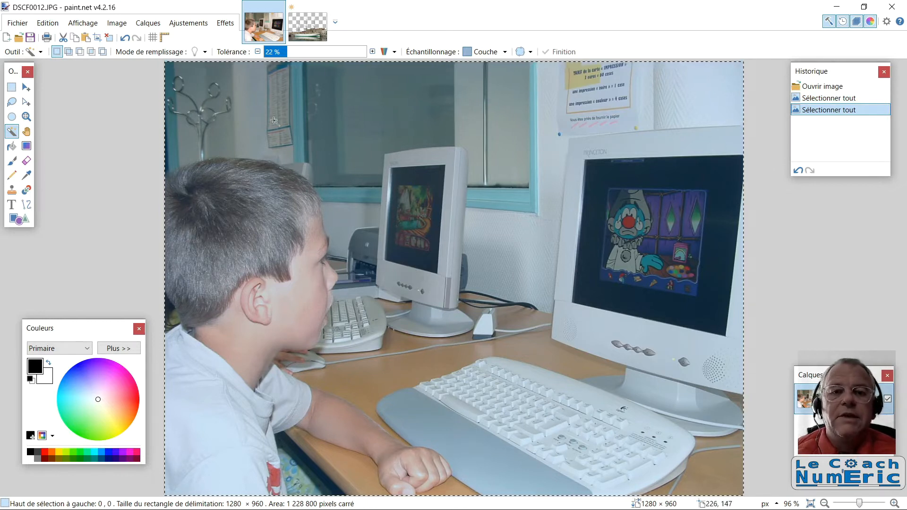
Paste the copied photo into the ship image DSCF0007 as a new layer
click(307, 24)
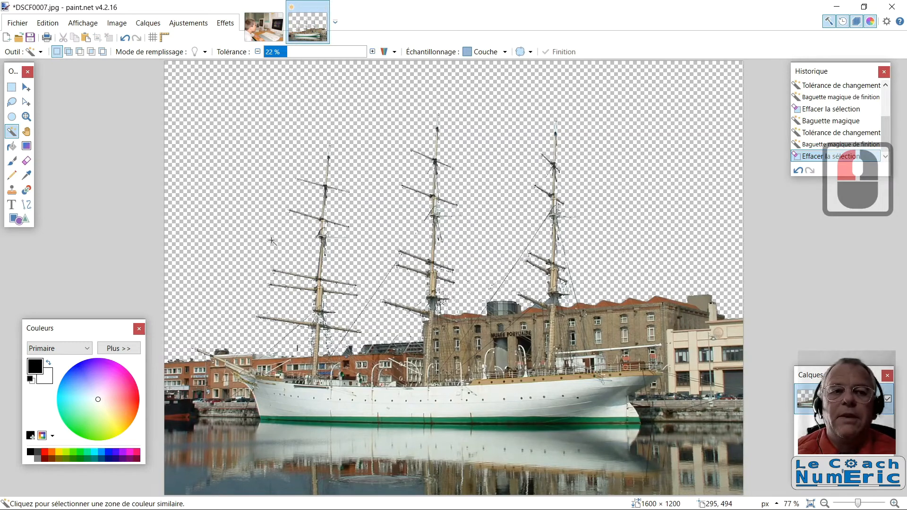
click(46, 23)
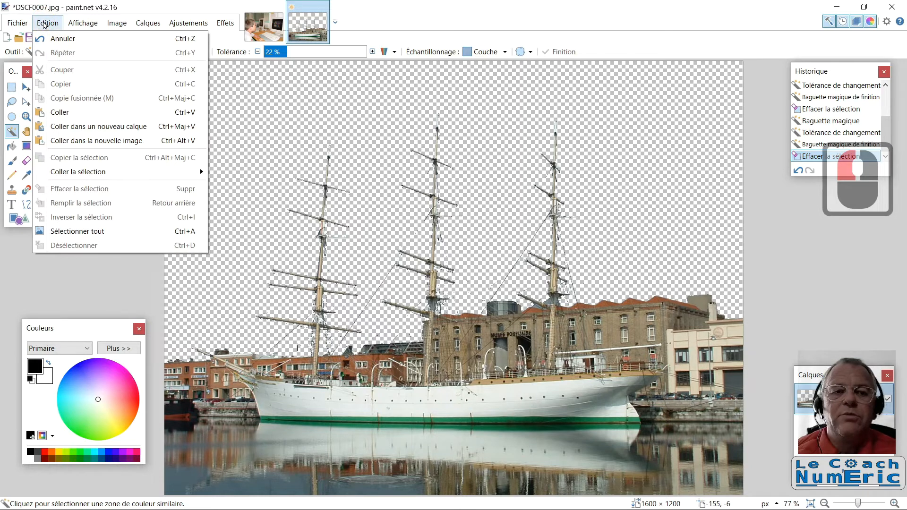
click(74, 127)
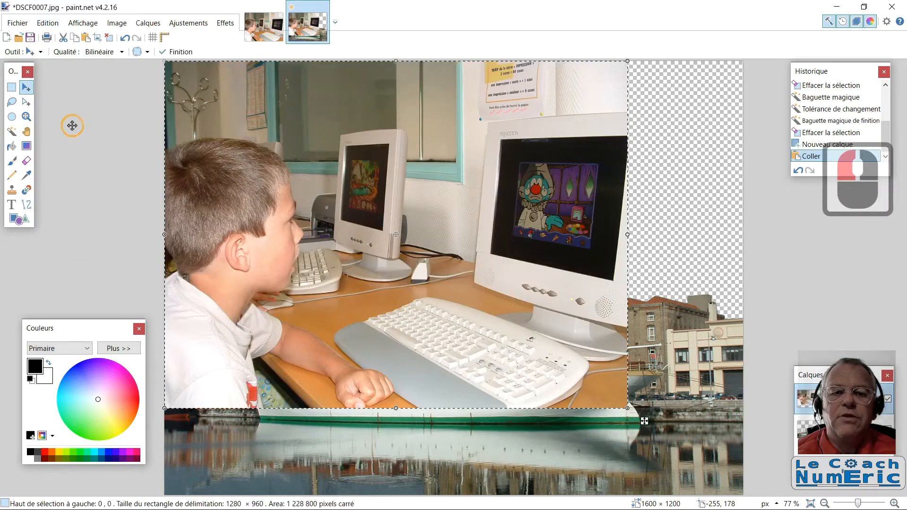
Move the layers window clear and enlarge the pasted photo to about 1605 × 1209 pixels so it covers the canvas
drag(822, 376, 820, 234)
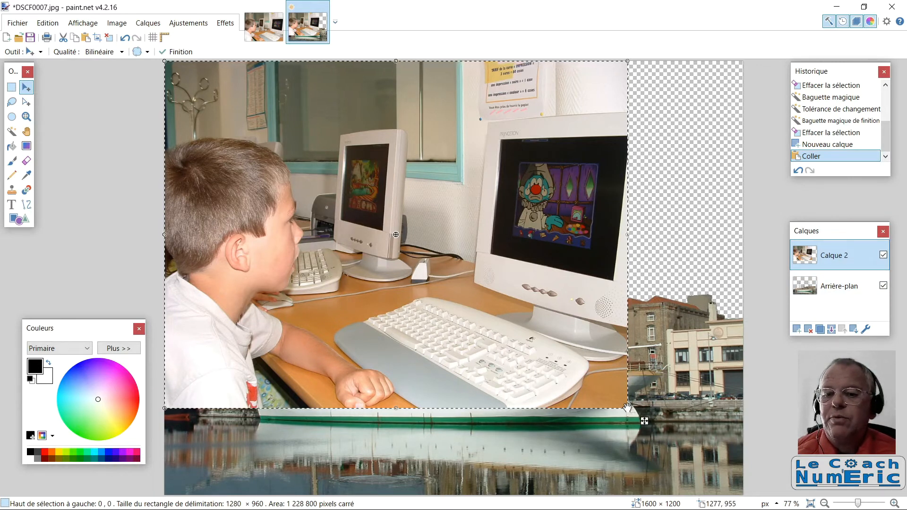
drag(627, 407, 745, 497)
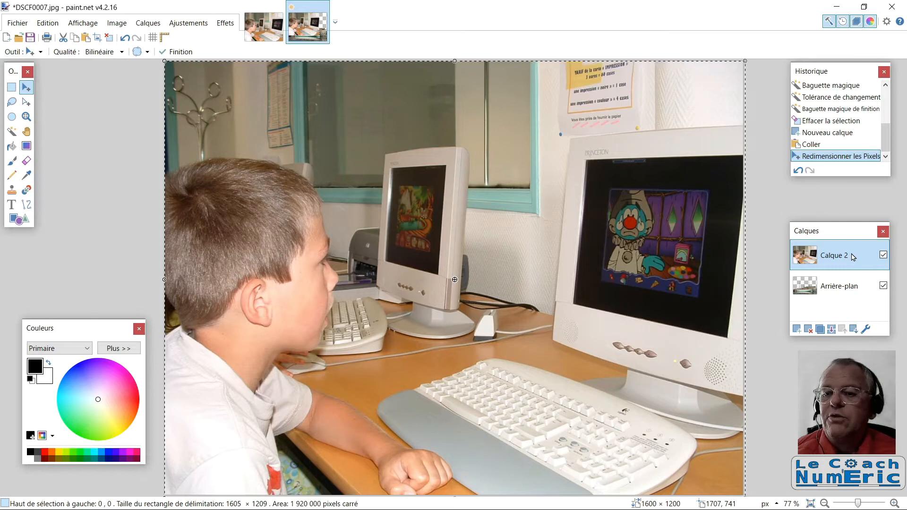
Place the pasted photo's layer beneath the ship layer and shift the photo up by about 203 pixels
click(853, 329)
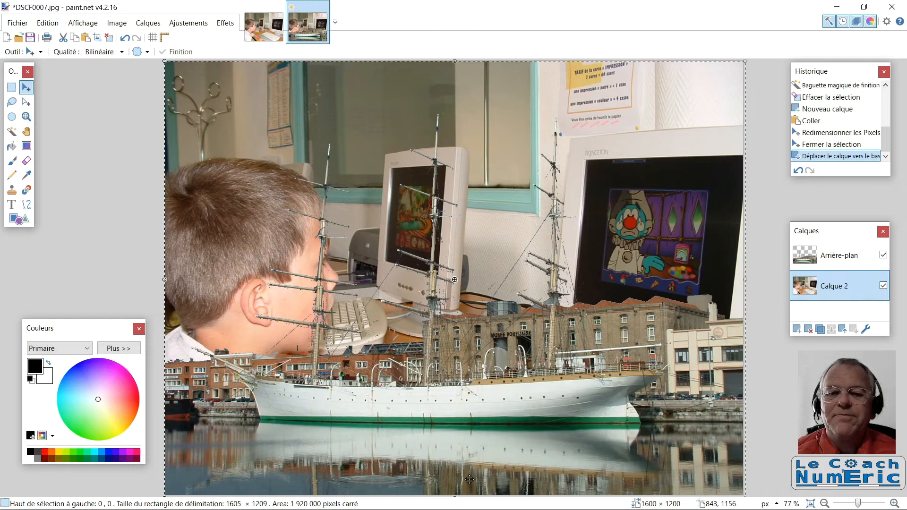
click(493, 233)
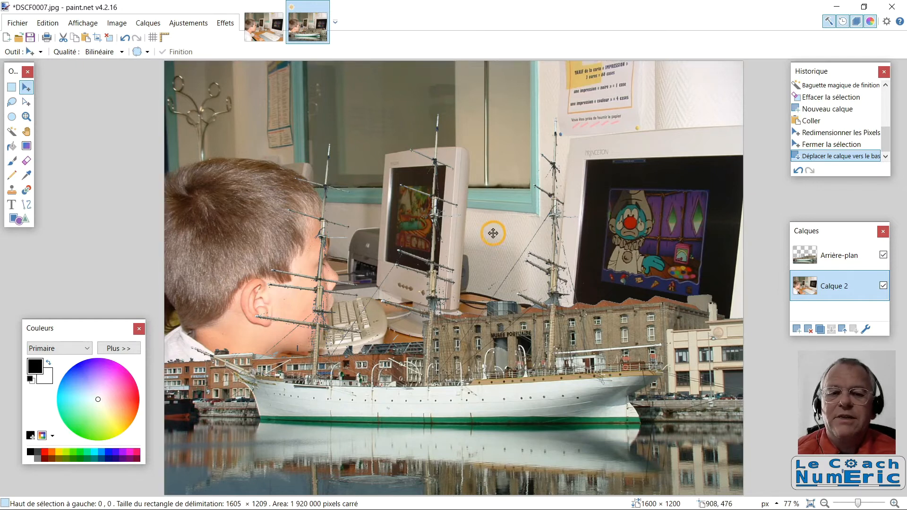
drag(493, 233, 493, 160)
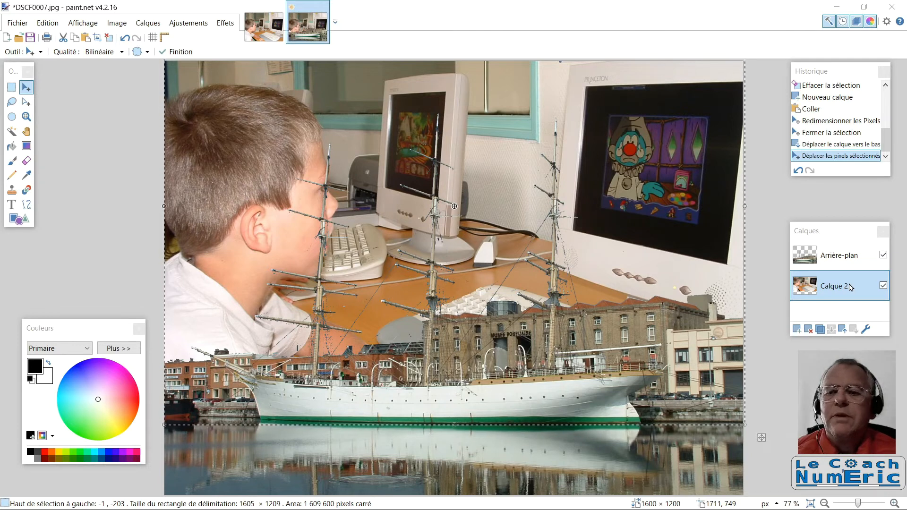
Convert only the boy photo on layer Calque 2 to black and white
click(850, 256)
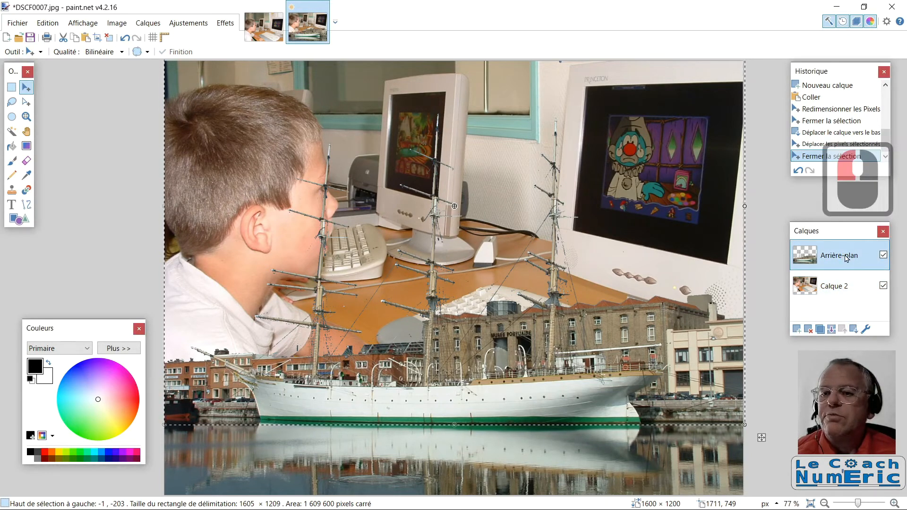
click(858, 289)
click(859, 289)
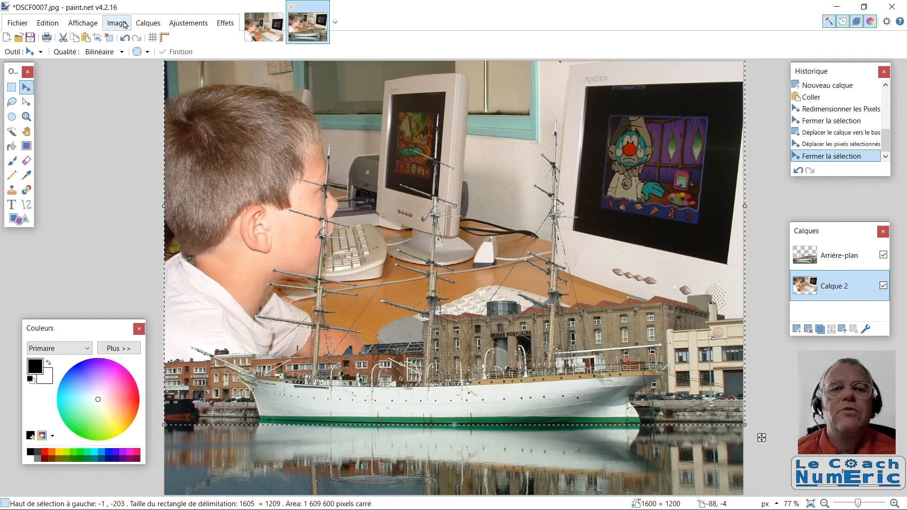
click(196, 24)
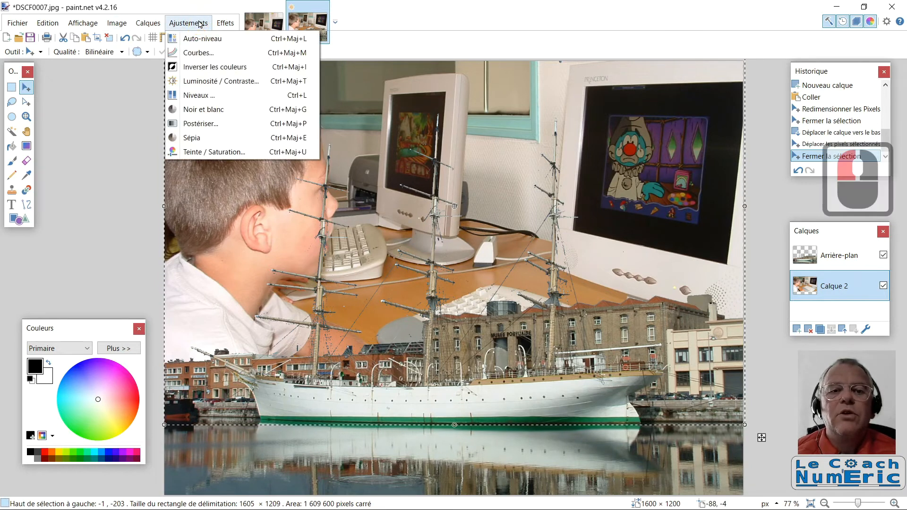
click(202, 110)
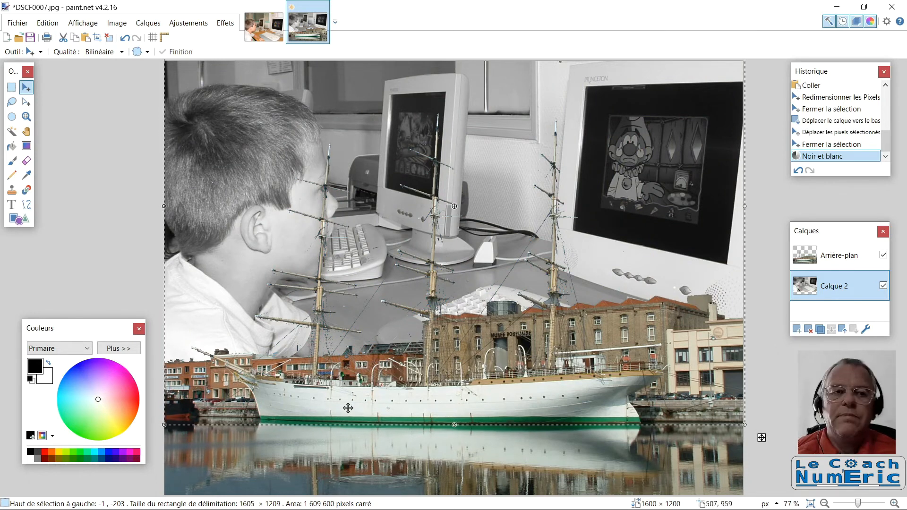
Save the layered composition as montage in paint.net (*.pdn) format in the Téléchargements folder
click(21, 25)
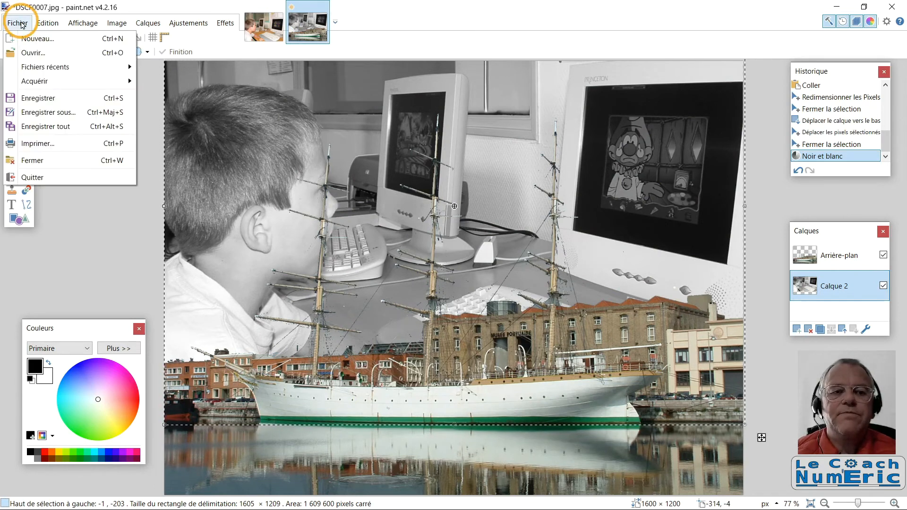
click(35, 113)
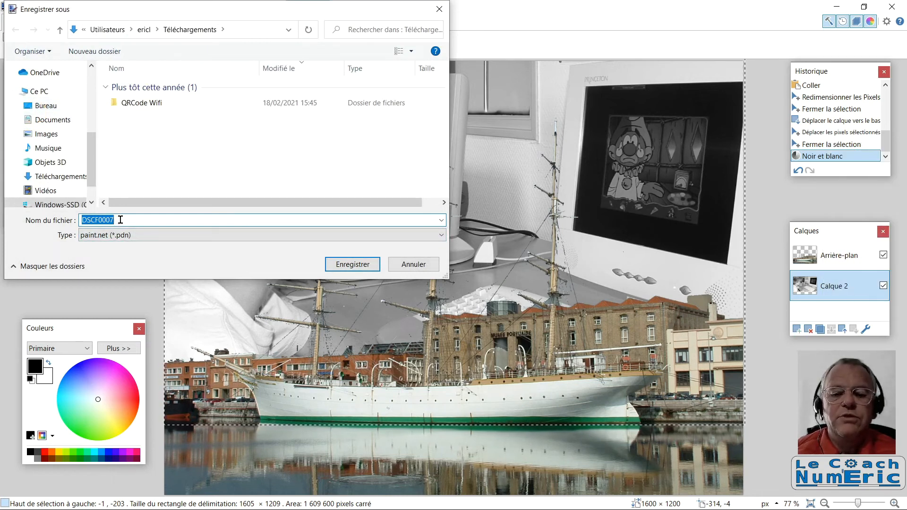
text(montage)
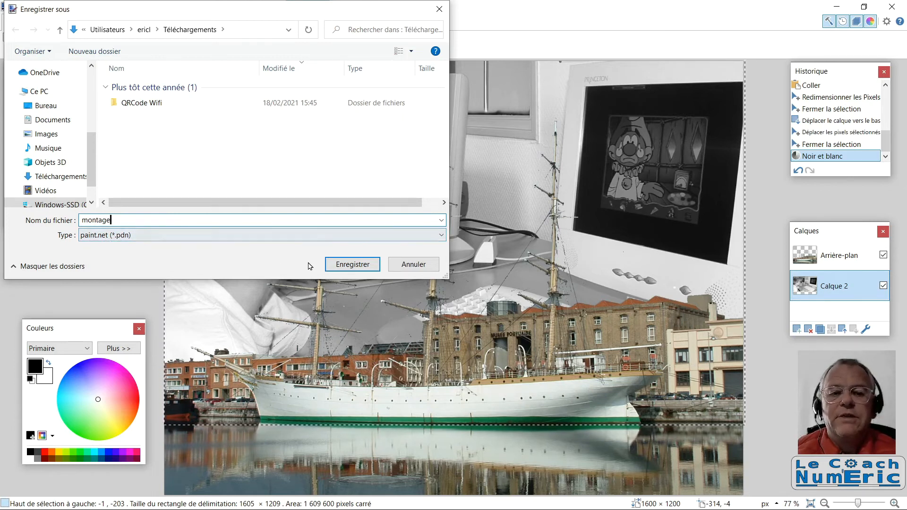
click(340, 265)
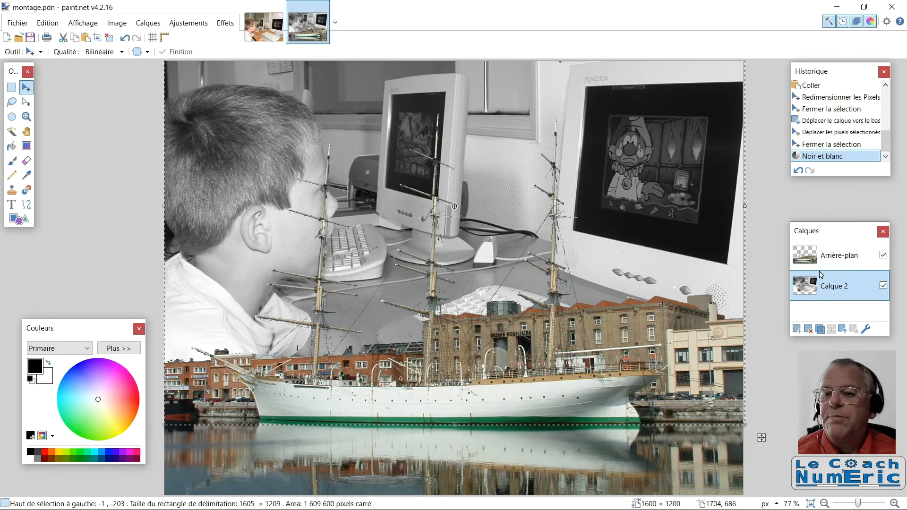
Save a JPEG version named montage at quality 95 with 4:2:2 chroma subsampling, flattening the layers
click(742, 315)
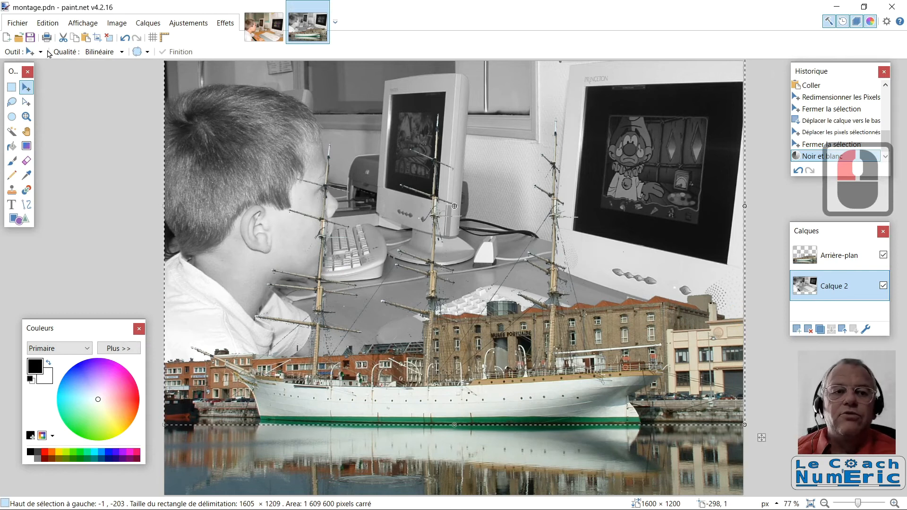
click(21, 24)
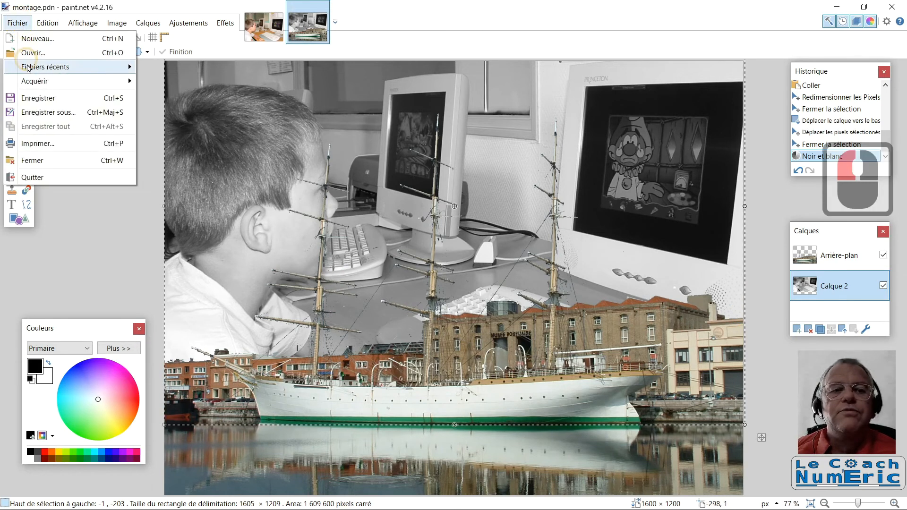
click(33, 116)
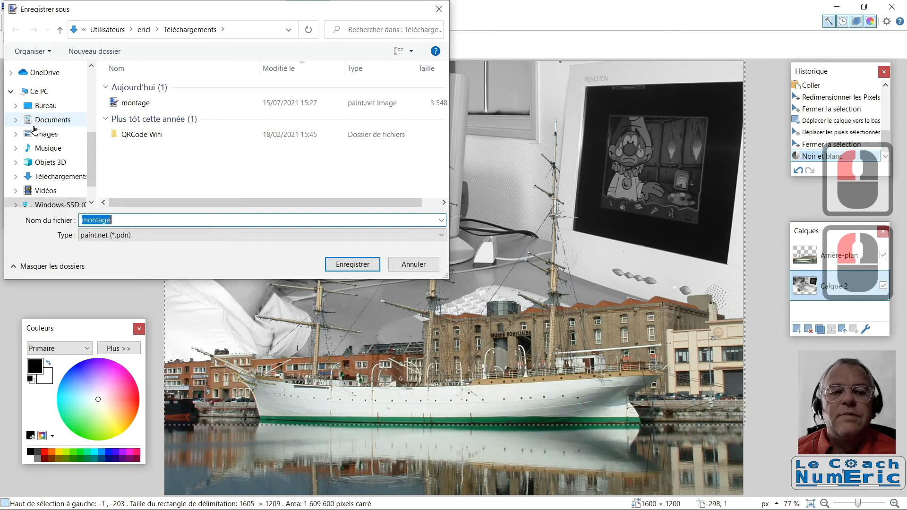
click(121, 235)
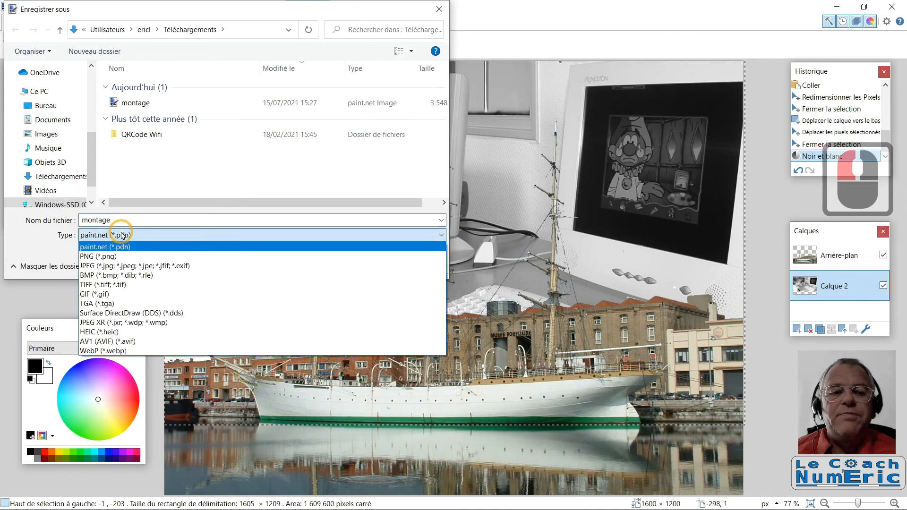
click(121, 265)
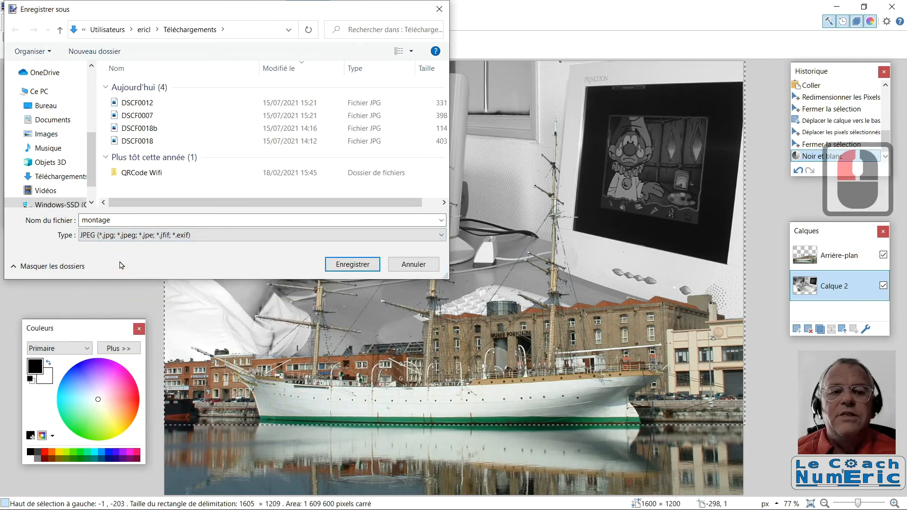
click(356, 266)
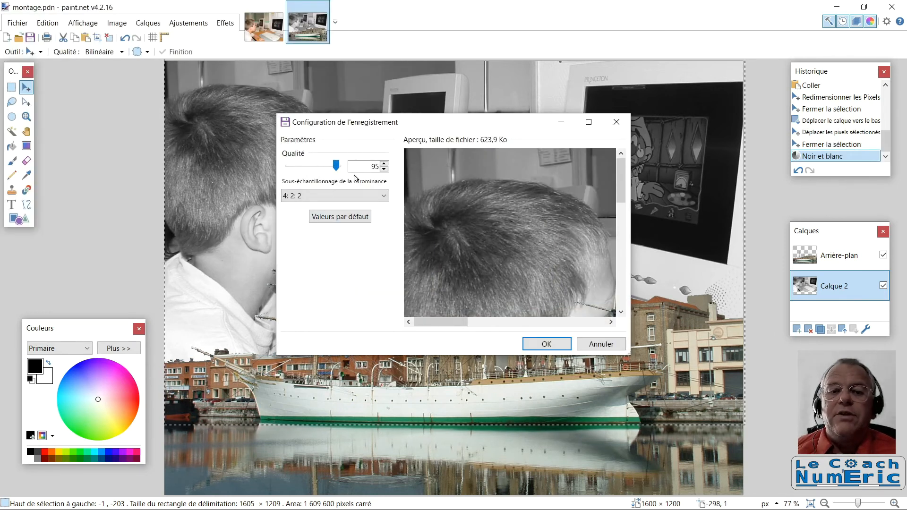
click(544, 343)
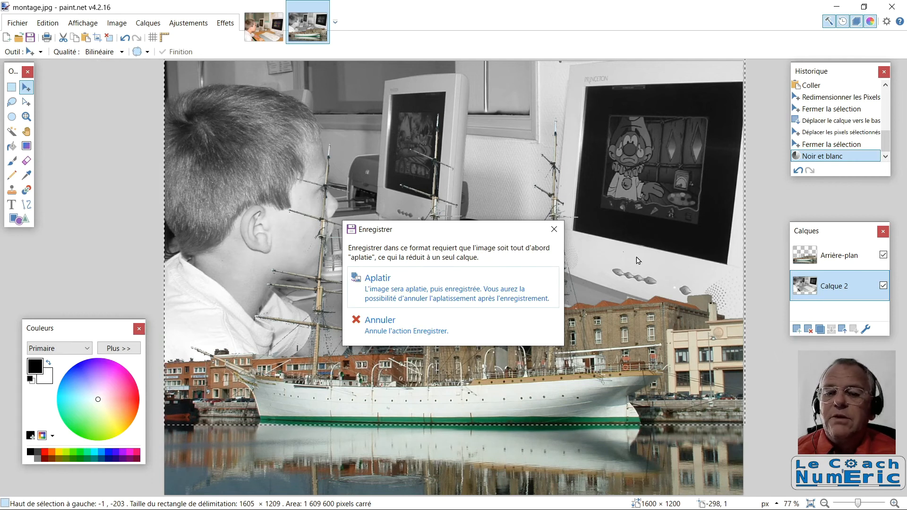
click(401, 289)
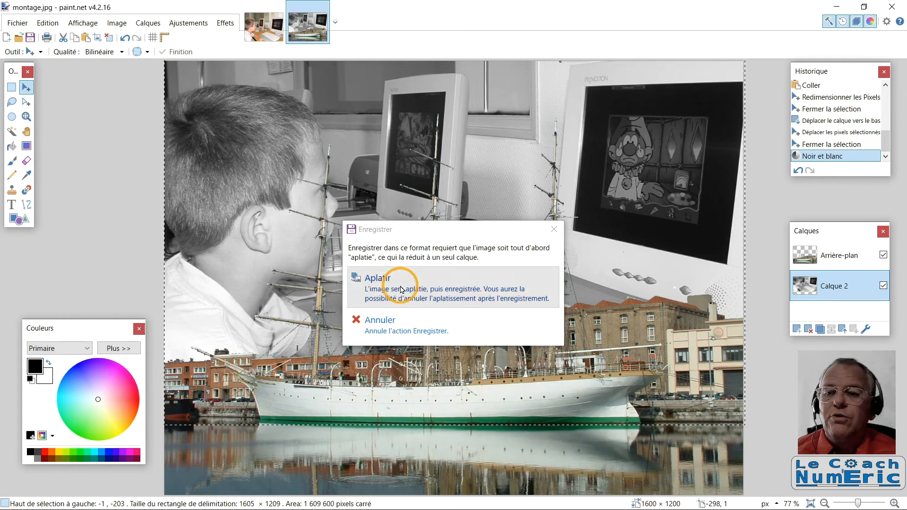